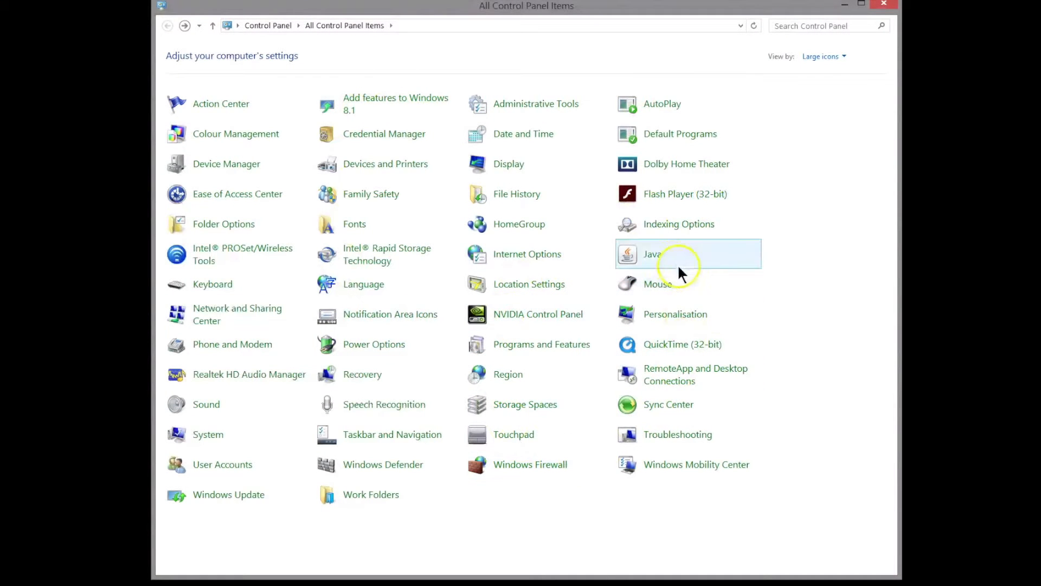
# Open the Java settings from Control Panel and view the installed version information.
pyautogui.click(656, 256)
pyautogui.click(655, 260)
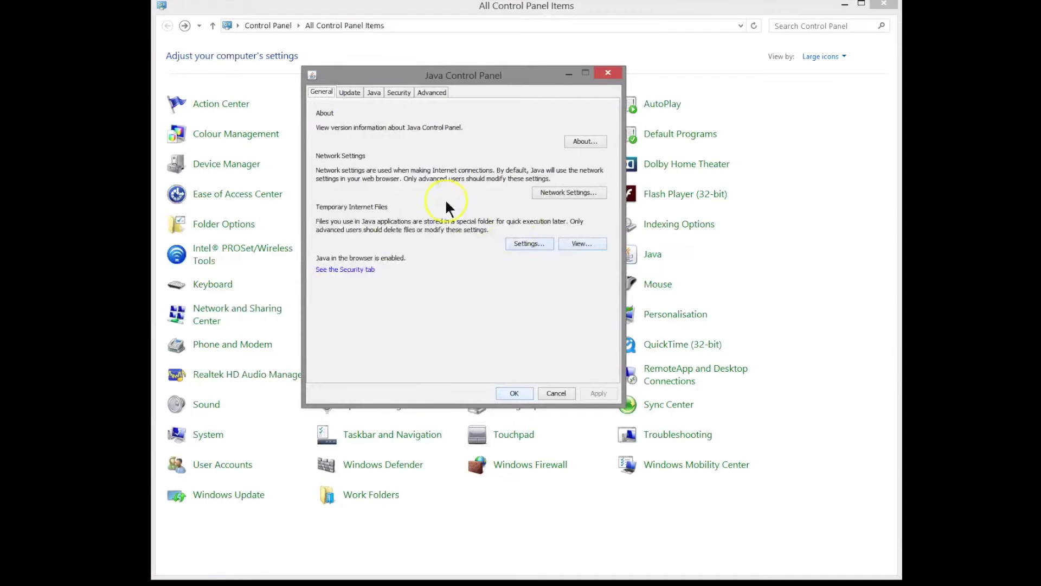
pyautogui.click(584, 141)
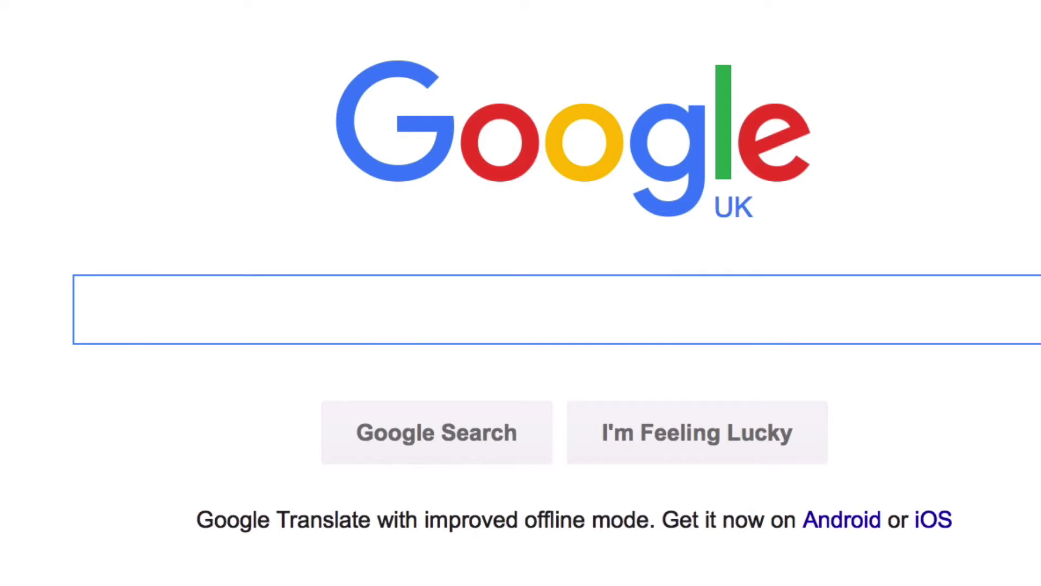
# Search Google for "download java" and open Oracle's Java SE Development Kit 8 downloads page.
pyautogui.write('download java')
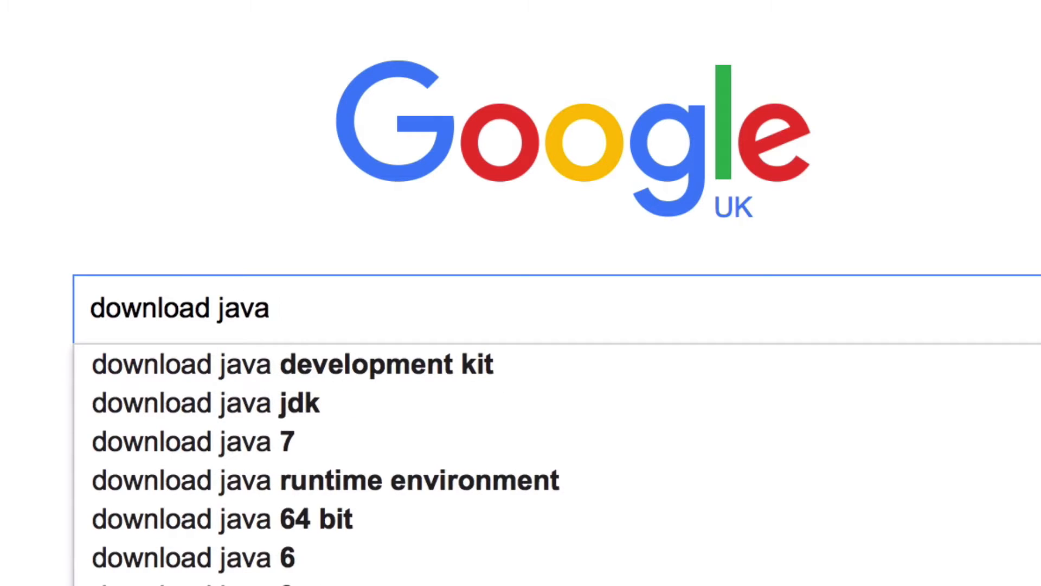
pyautogui.press('Down')
pyautogui.press('Return')
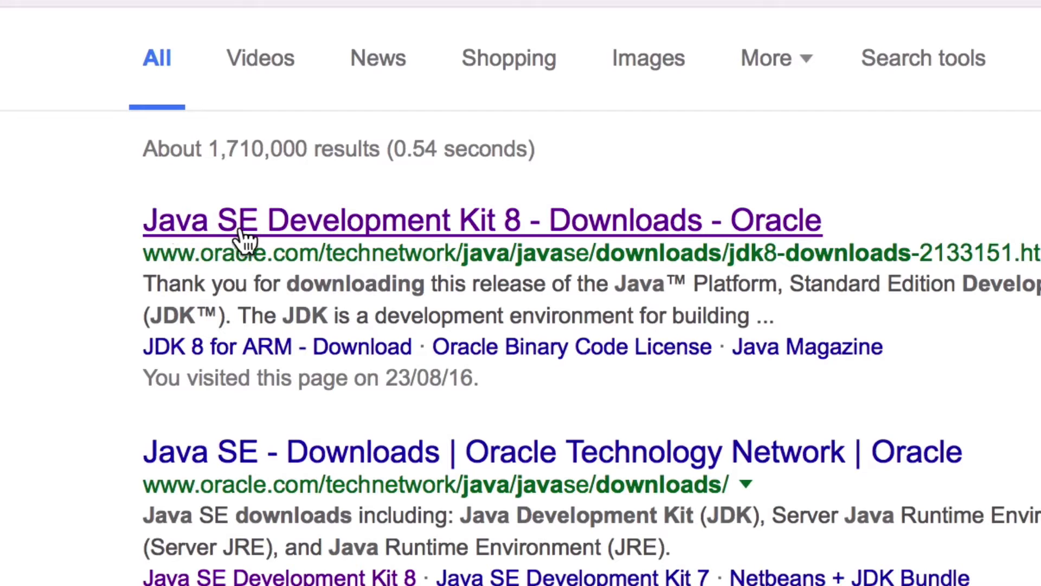
pyautogui.click(302, 230)
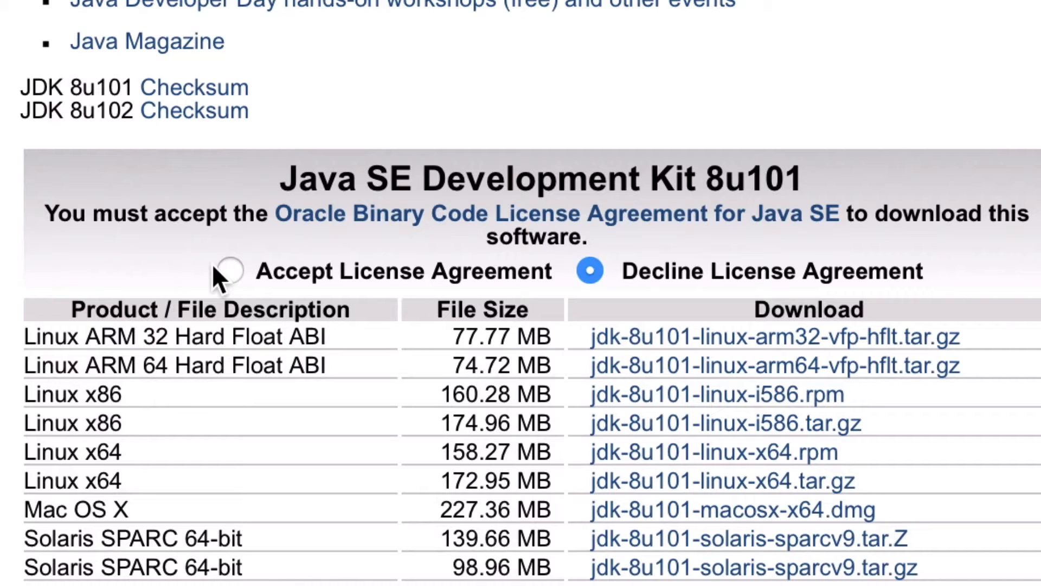
# Accept the license agreement for Java SE Development Kit 8u101 and look through its download files.
pyautogui.click(231, 269)
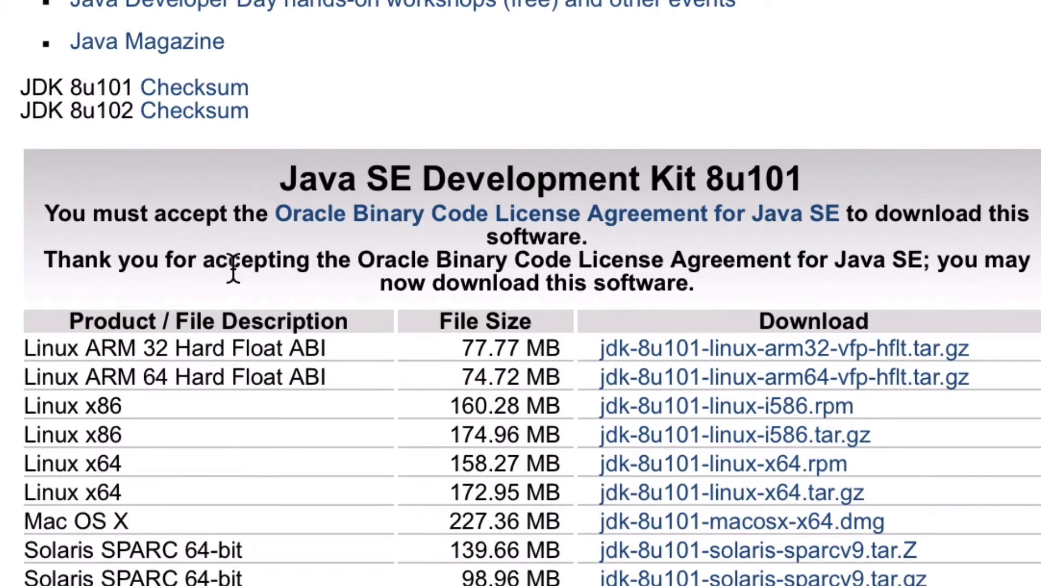
pyautogui.scroll(-5, 19, 258)
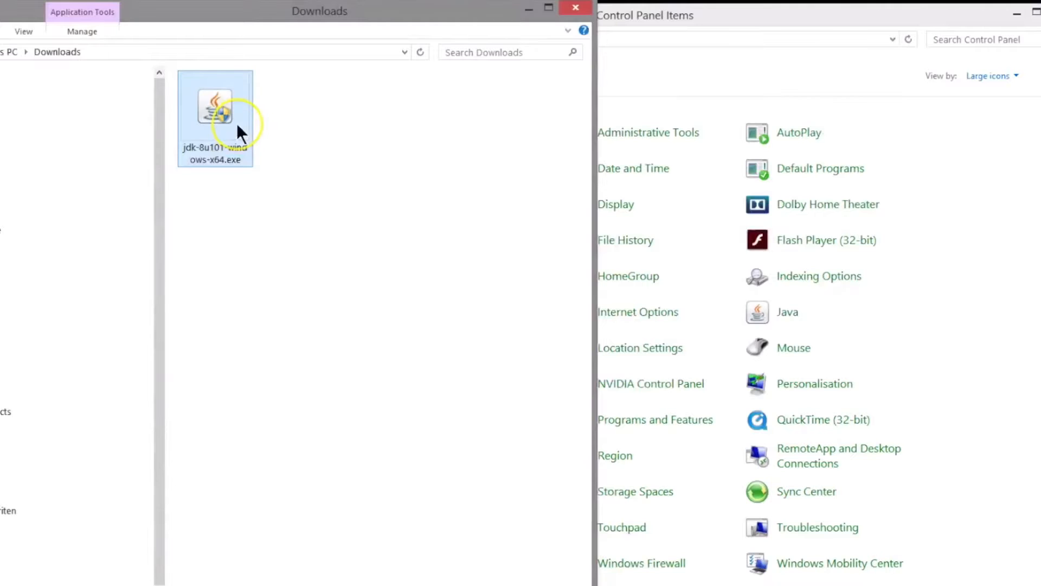
# Run jdk-8u101-windows-x64.exe from Downloads and install Java with the default options and destination folder C:\Program Files\Java\jre1.8.0_101.
pyautogui.doubleClick(237, 122)
pyautogui.click(302, 401)
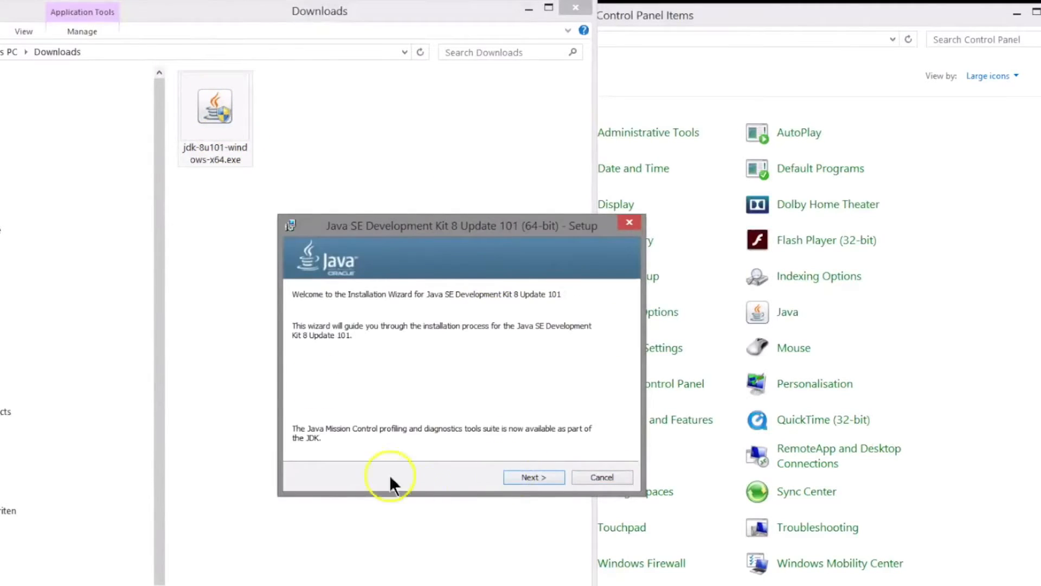
pyautogui.click(526, 478)
pyautogui.click(529, 476)
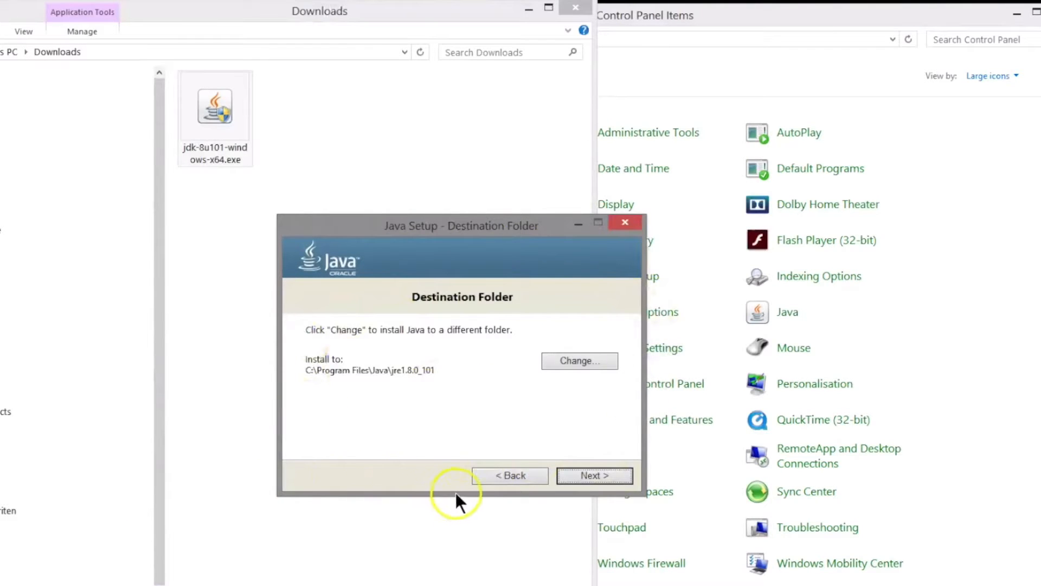
pyautogui.click(574, 480)
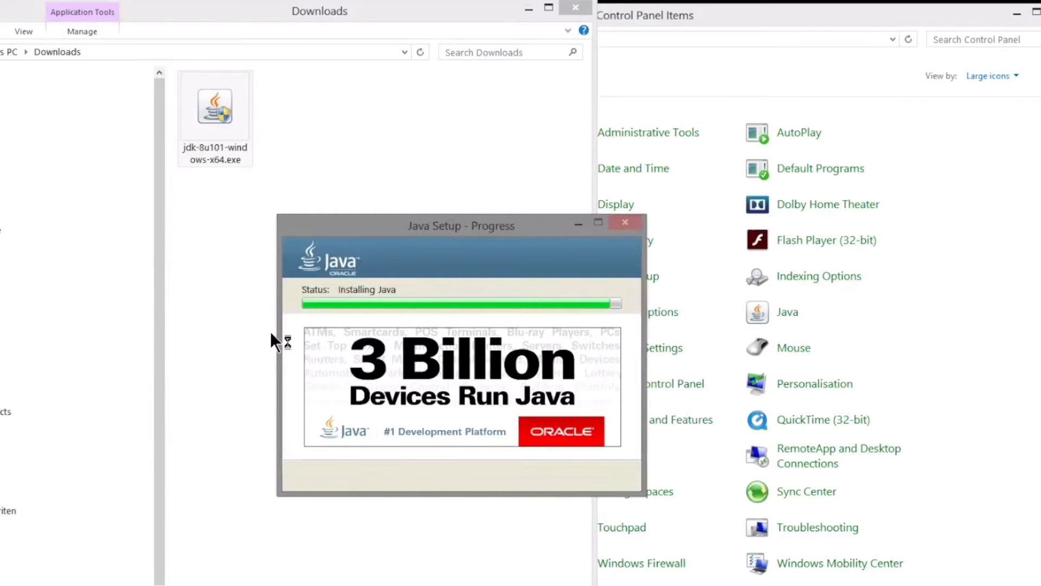
# Return to the Control Panel window and open the Java settings to check the new installation.
pyautogui.click(773, 335)
pyautogui.click(831, 311)
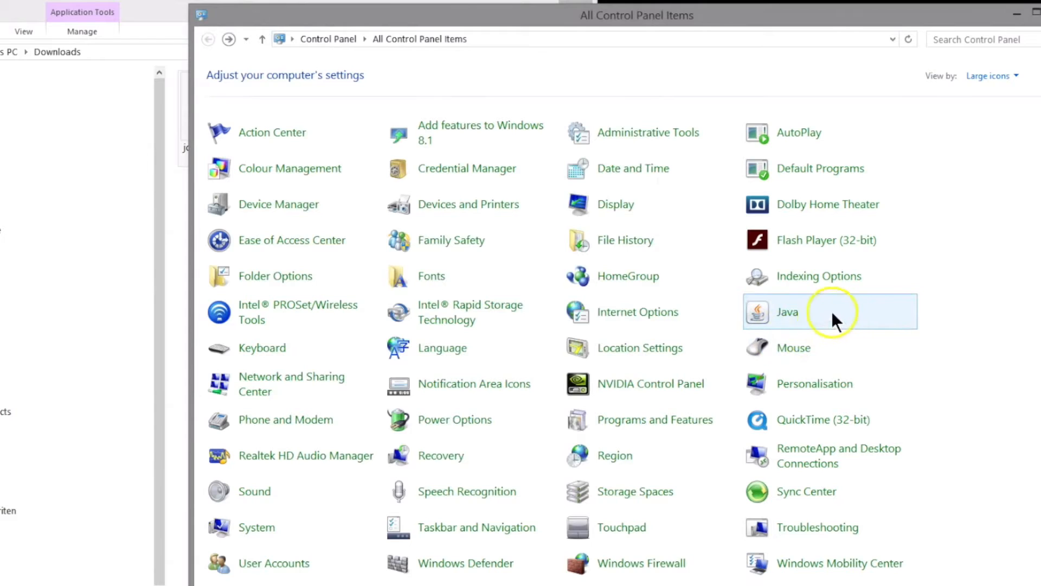
pyautogui.click(788, 312)
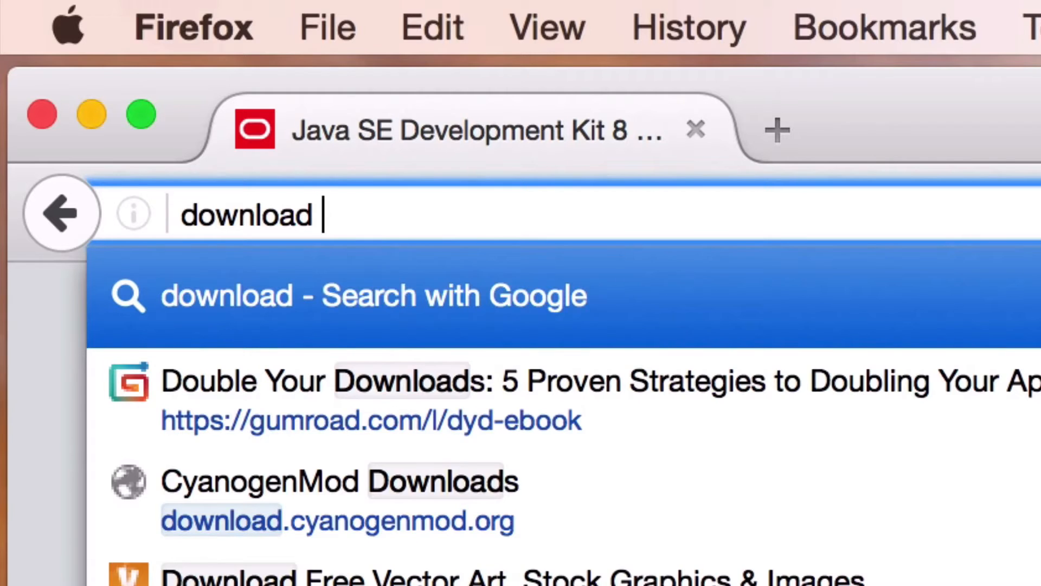
# Search the web for "download android studio" and open the Download Android Studio and SDK Tools page.
pyautogui.write('andro')
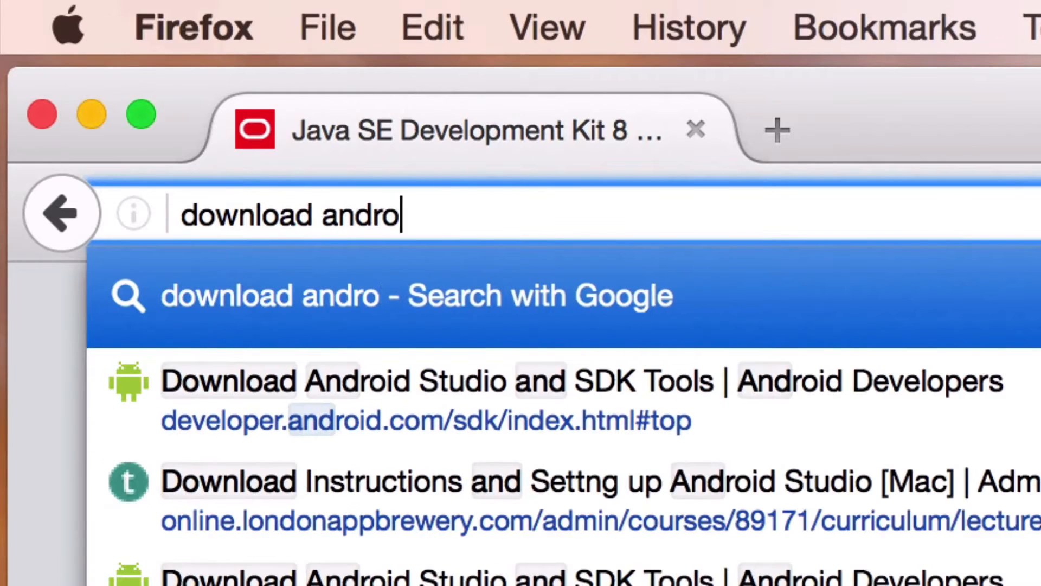
pyautogui.write('id studio')
pyautogui.press('Return')
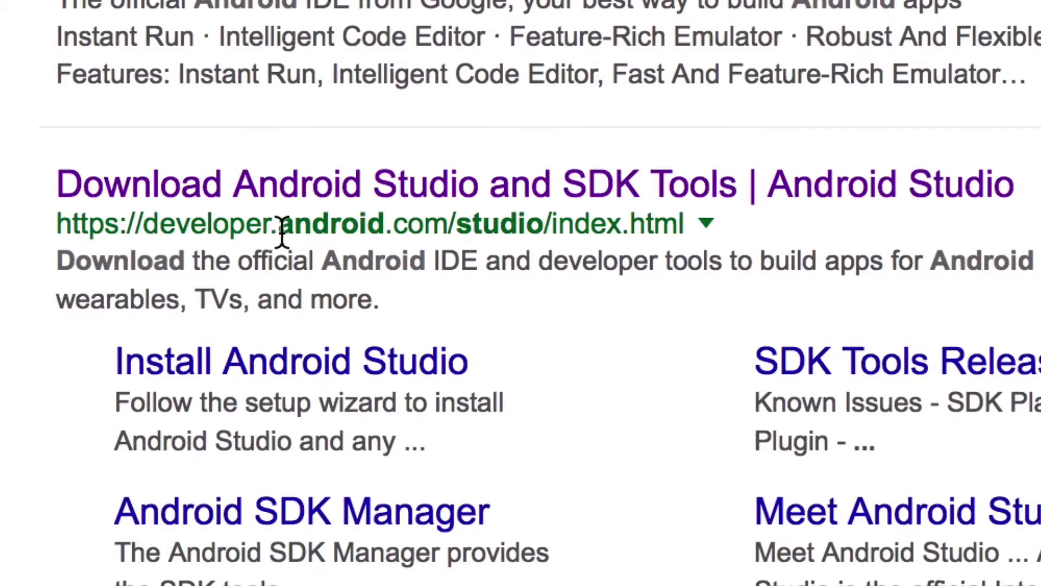
pyautogui.click(509, 187)
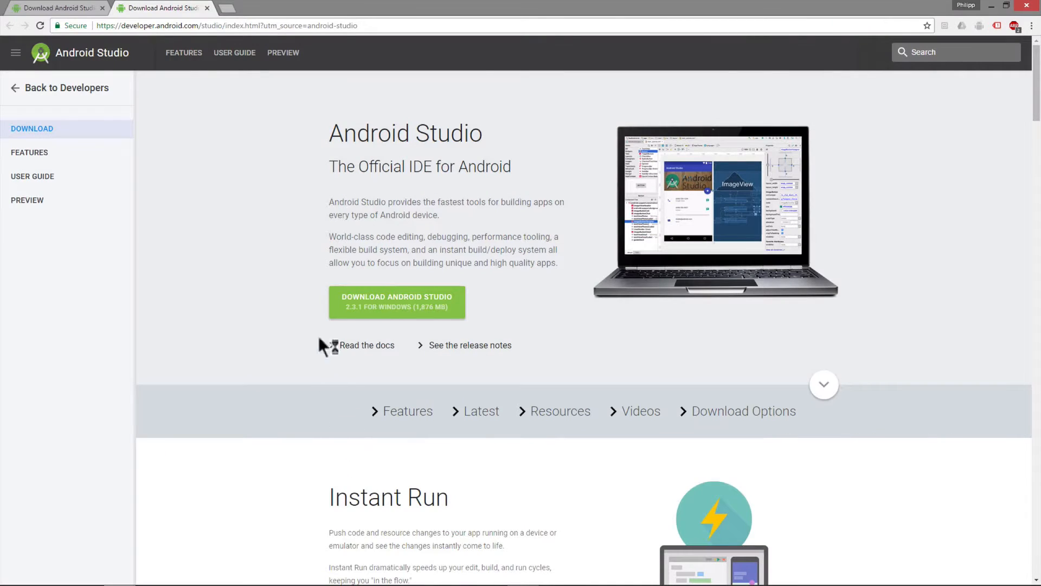
# Agree to the terms and conditions and download Android Studio 2.3.1 for Windows.
pyautogui.click(426, 304)
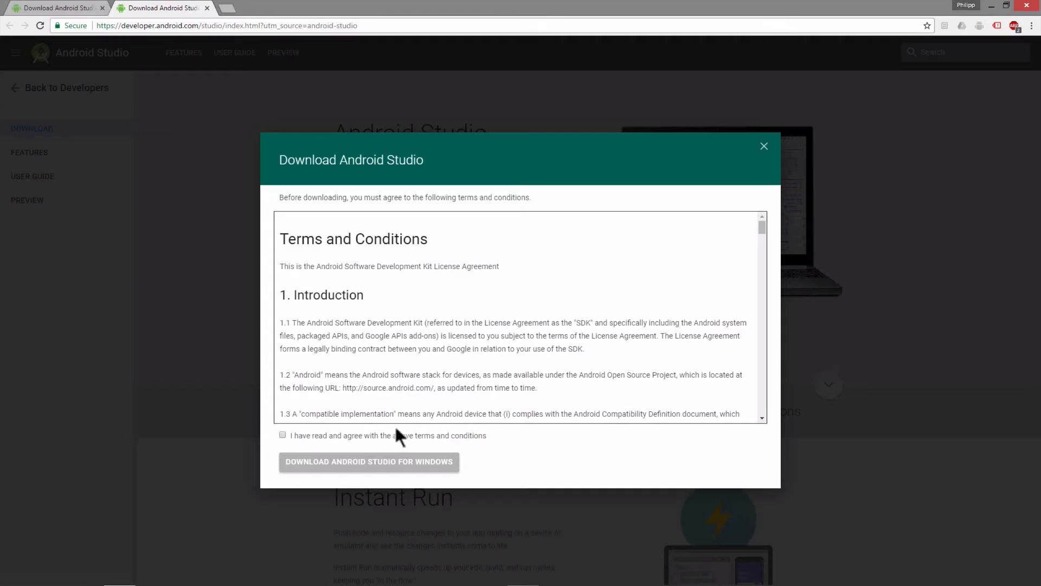
pyautogui.click(281, 435)
pyautogui.click(312, 462)
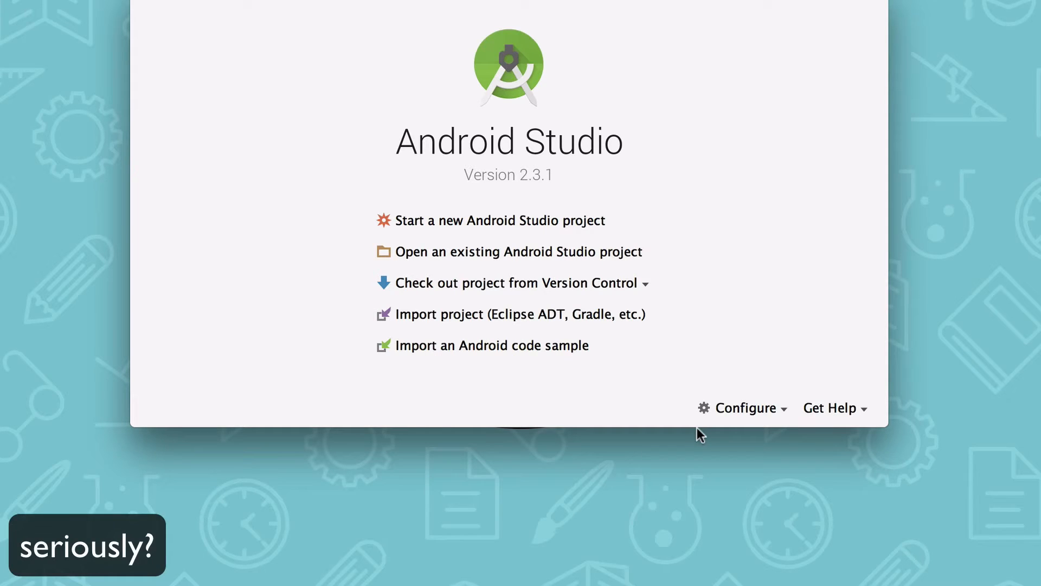
# Switch to the Android Studio welcome window and open its Configure options.
pyautogui.click(727, 410)
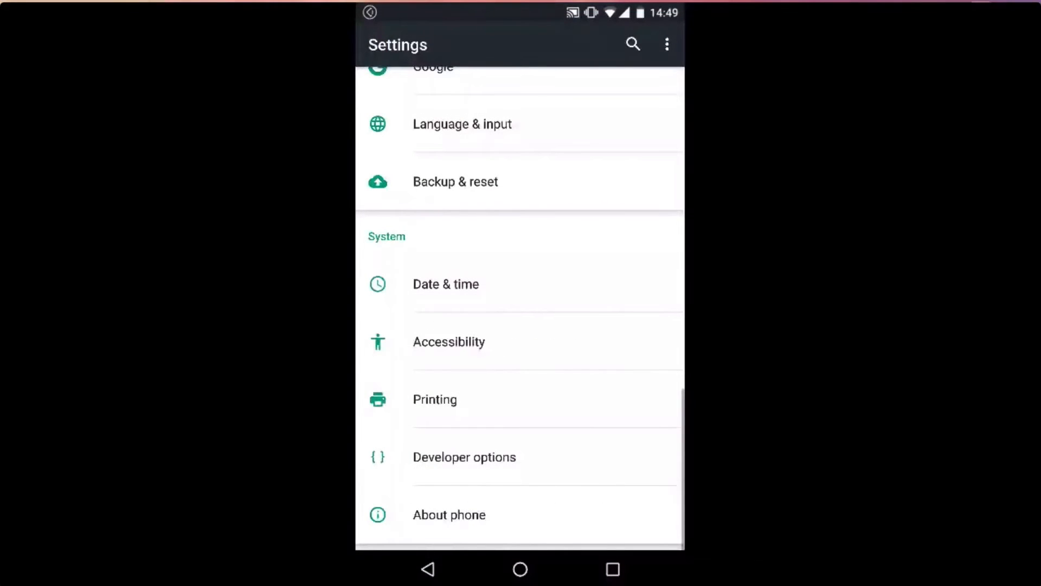
# In the Android phone's settings, open About phone and tap the build number to unlock the developer options.
pyautogui.click(449, 515)
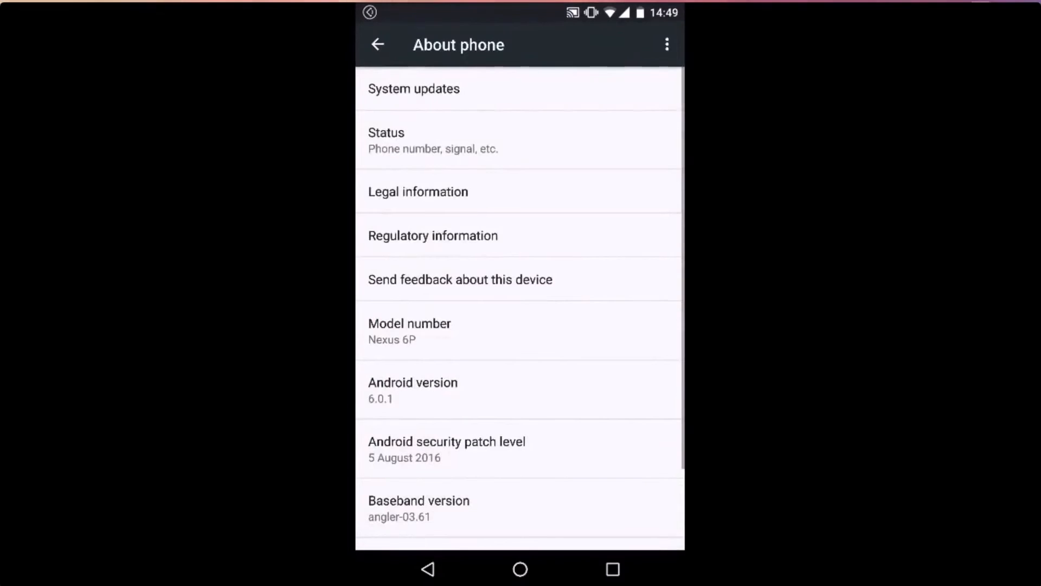
pyautogui.scroll(-3, 520, 304)
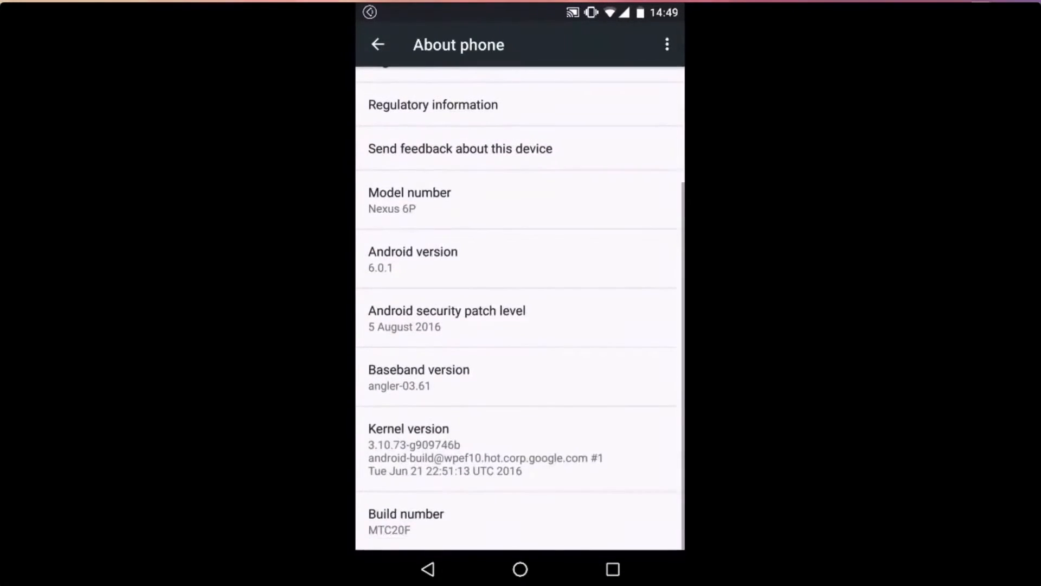
pyautogui.click(413, 520)
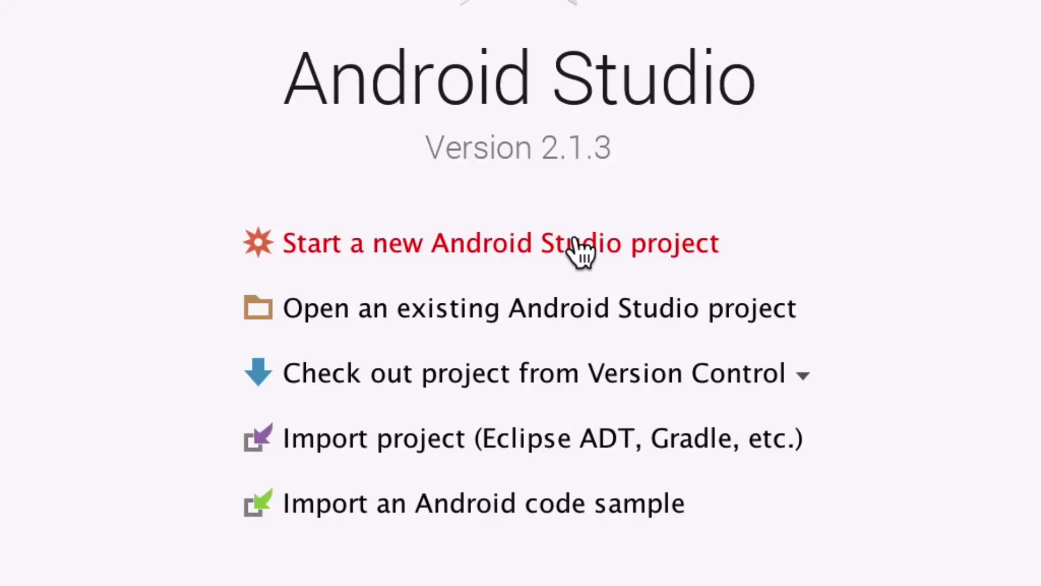
# Create a new Android Studio project named My Application with an Empty Activity called MainActivity, keeping the default settings.
pyautogui.click(581, 251)
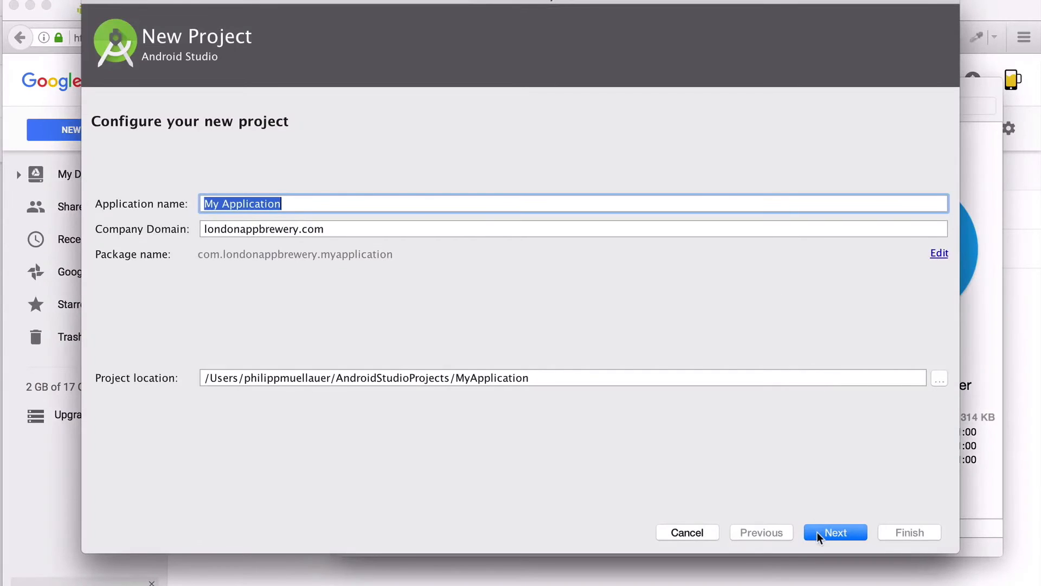
pyautogui.click(817, 532)
pyautogui.click(817, 531)
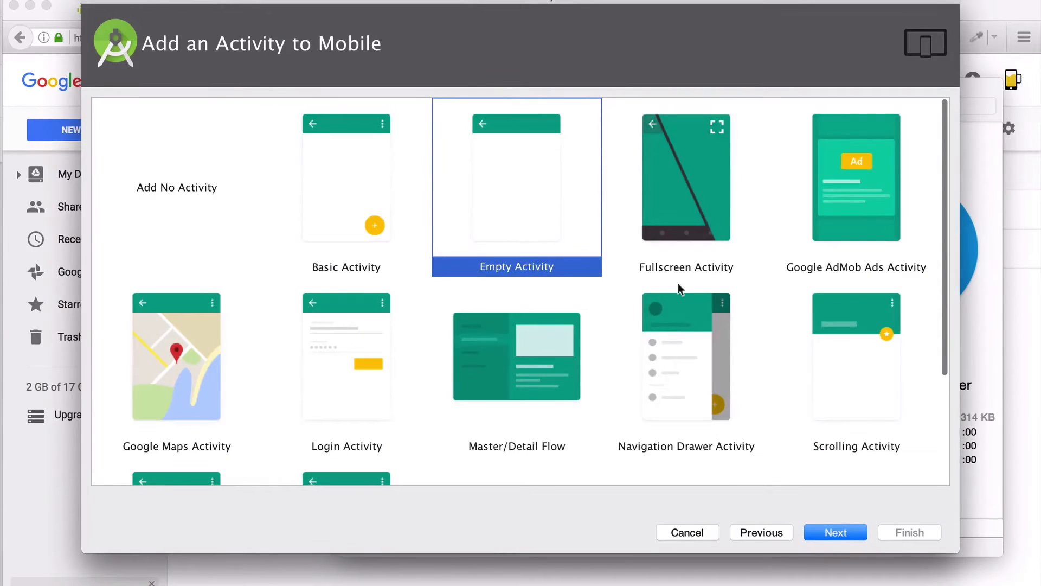
pyautogui.click(847, 534)
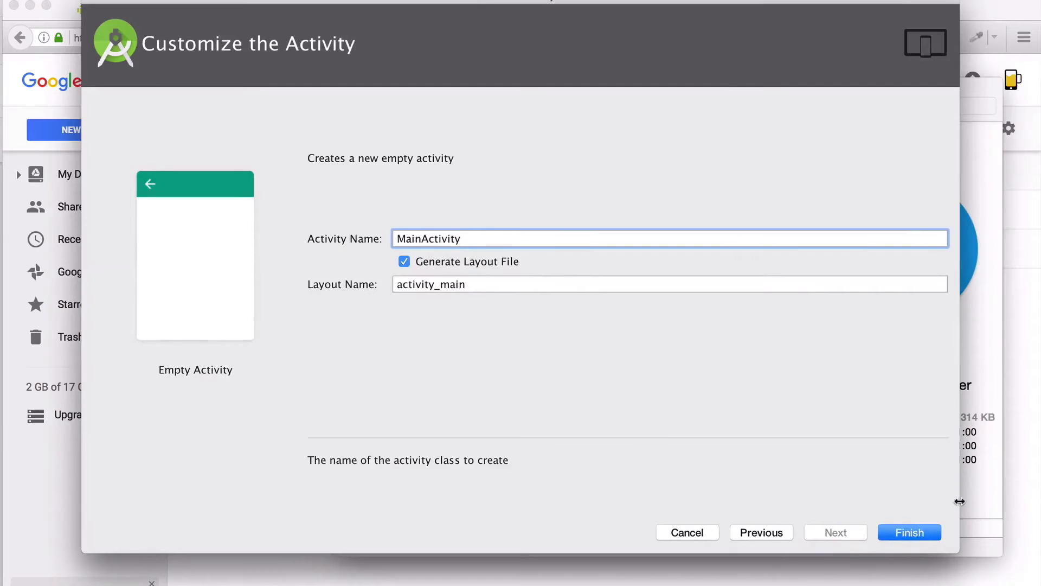
pyautogui.click(911, 537)
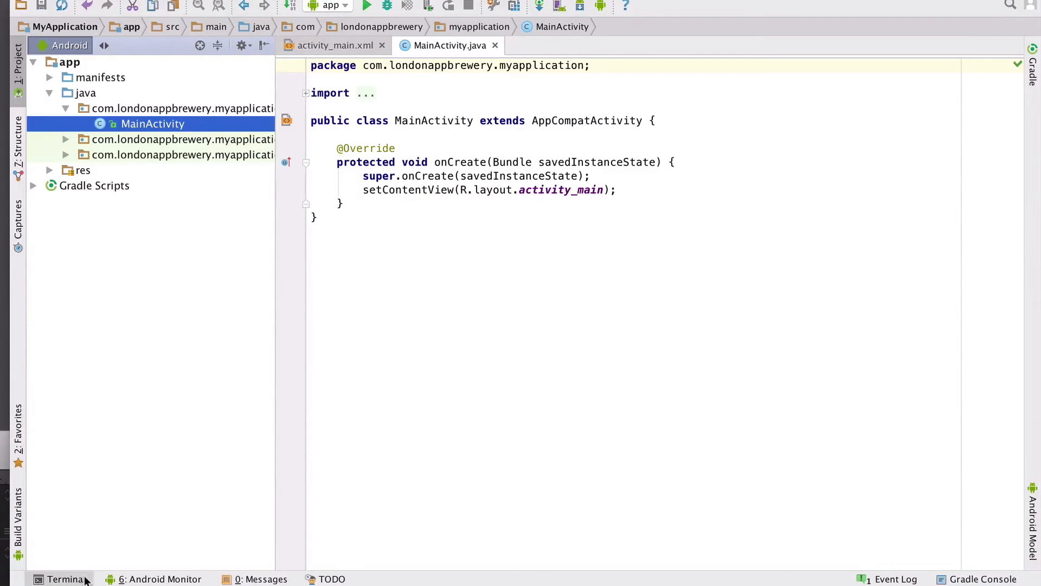
# Open Android Monitor and look through the logcat messages from the HTC One phone.
pyautogui.click(142, 579)
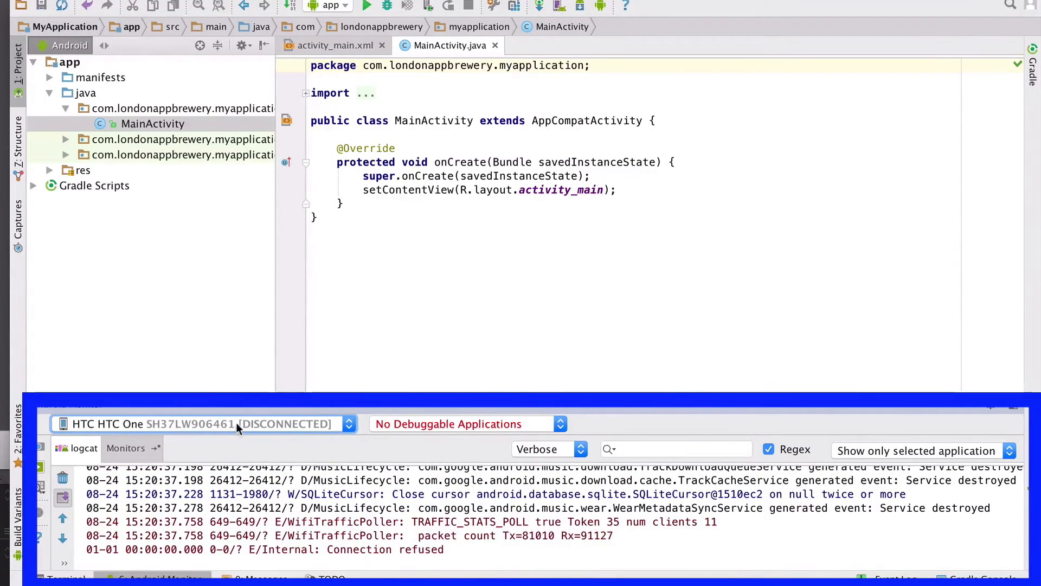
pyautogui.scroll(2, 294, 513)
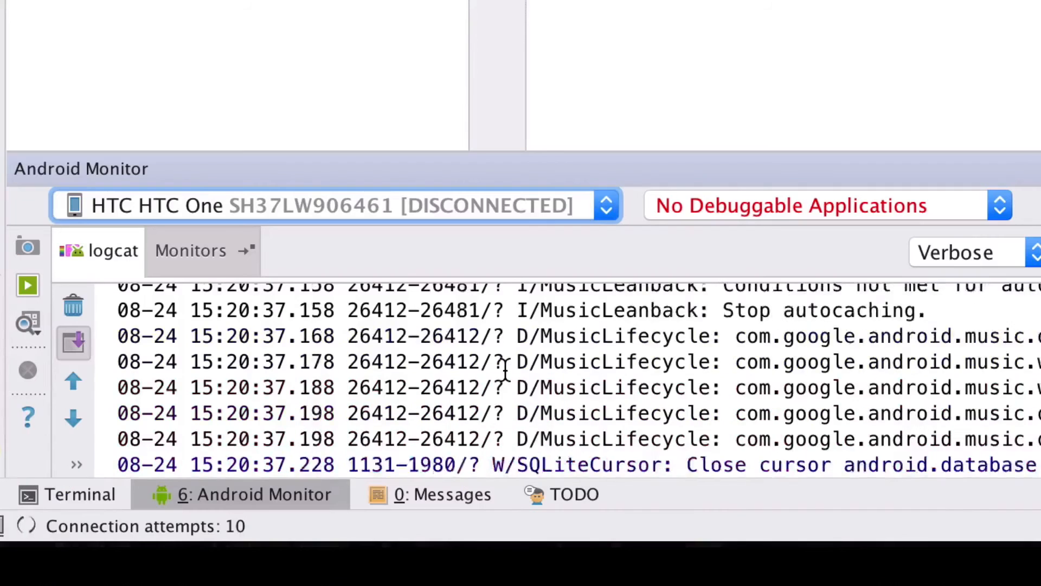
pyautogui.scroll(6, 504, 372)
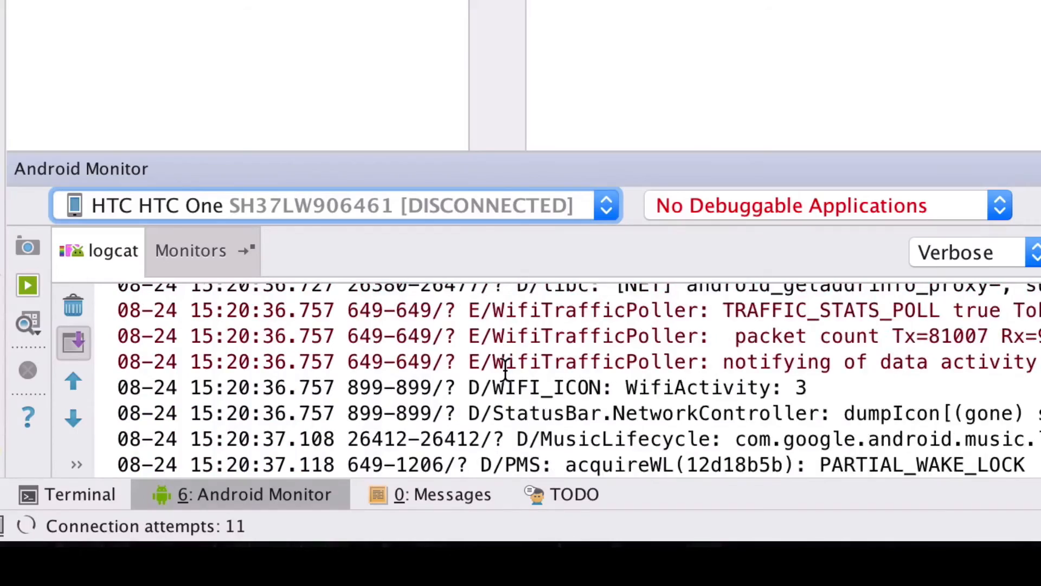
pyautogui.scroll(-8, 504, 372)
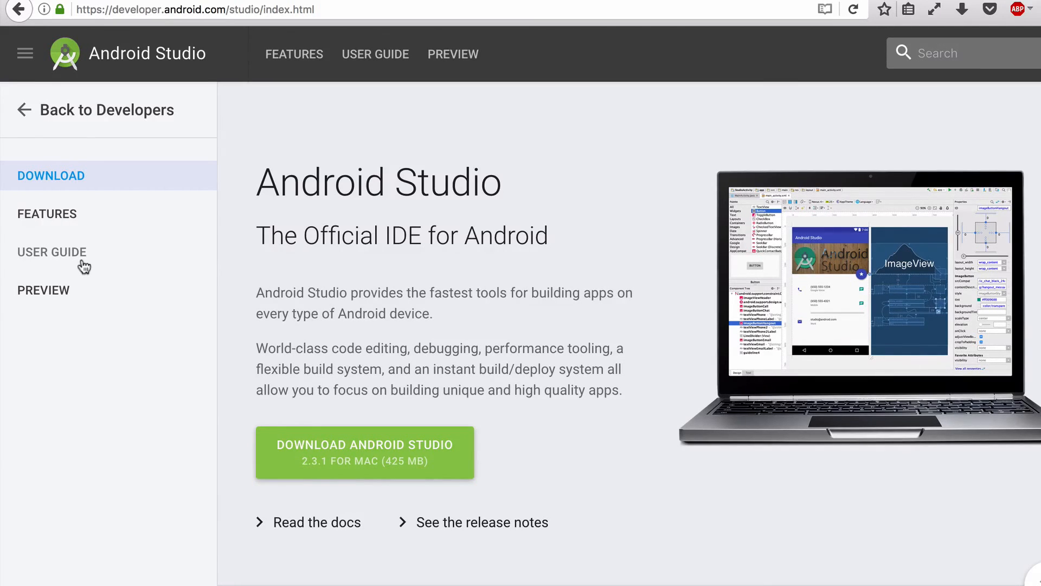
# Open the Install OEM USB Drivers page in the Android Studio user guide's hardware device section and view the Get OEM Drivers table.
pyautogui.click(82, 262)
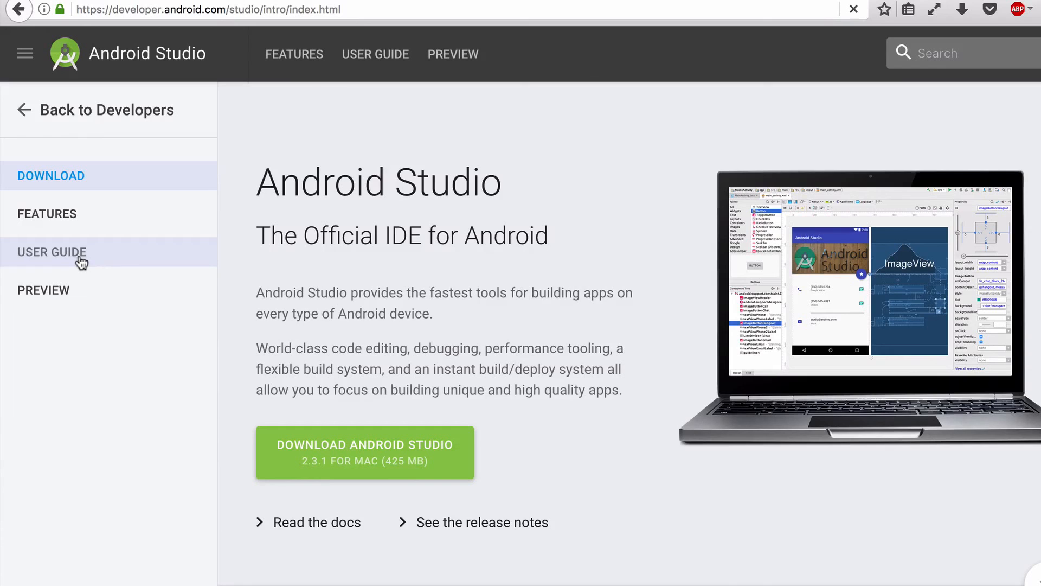
pyautogui.scroll(-5, 82, 263)
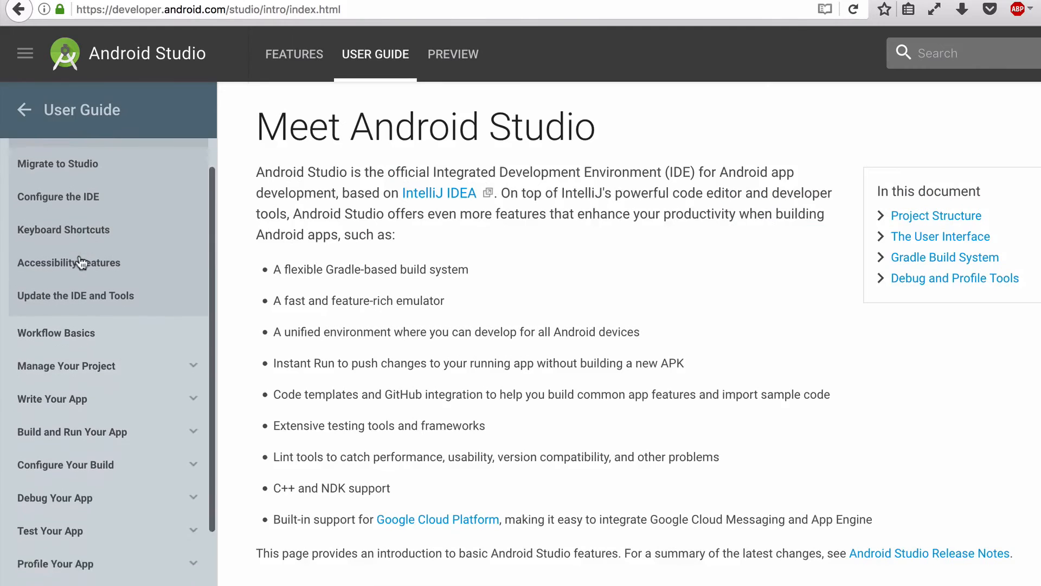
pyautogui.click(107, 320)
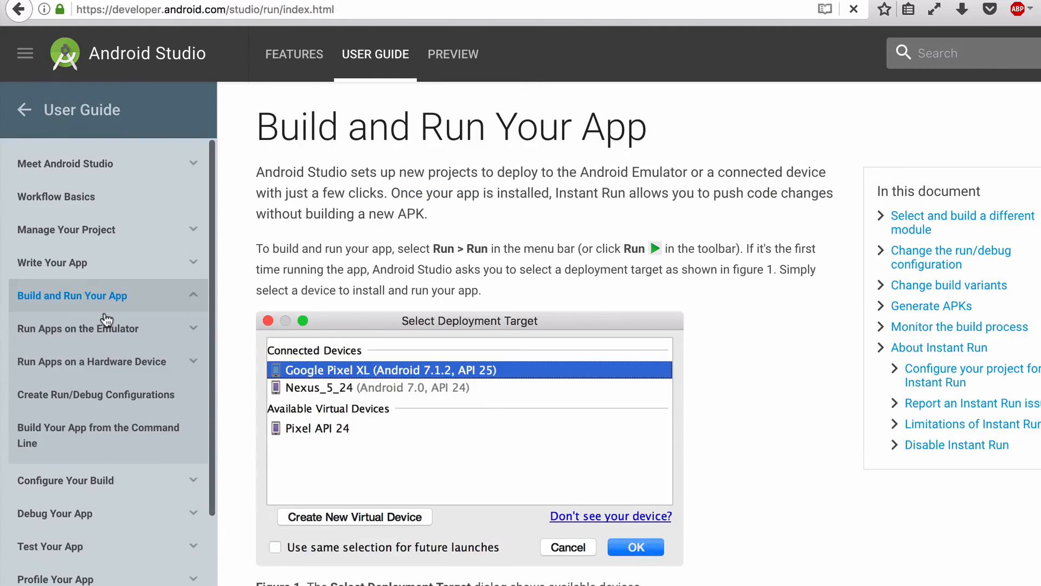
pyautogui.click(107, 362)
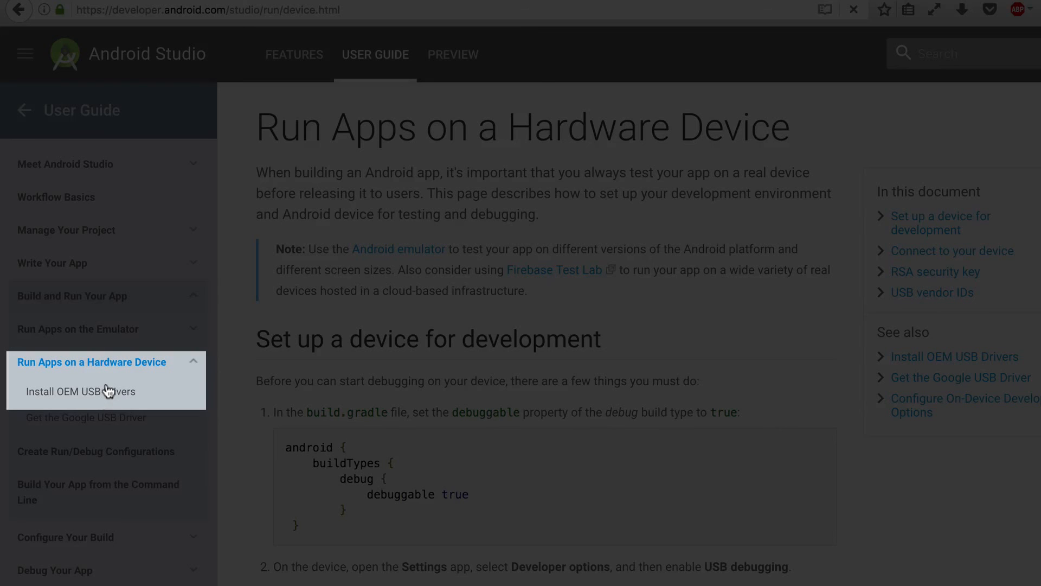
pyautogui.click(109, 391)
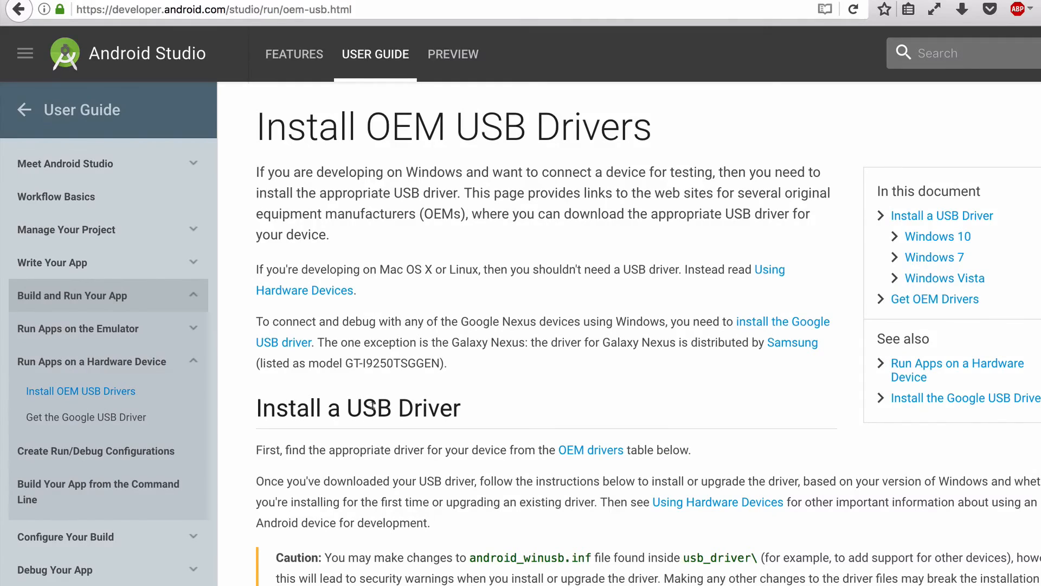
pyautogui.scroll(-20, 372, 406)
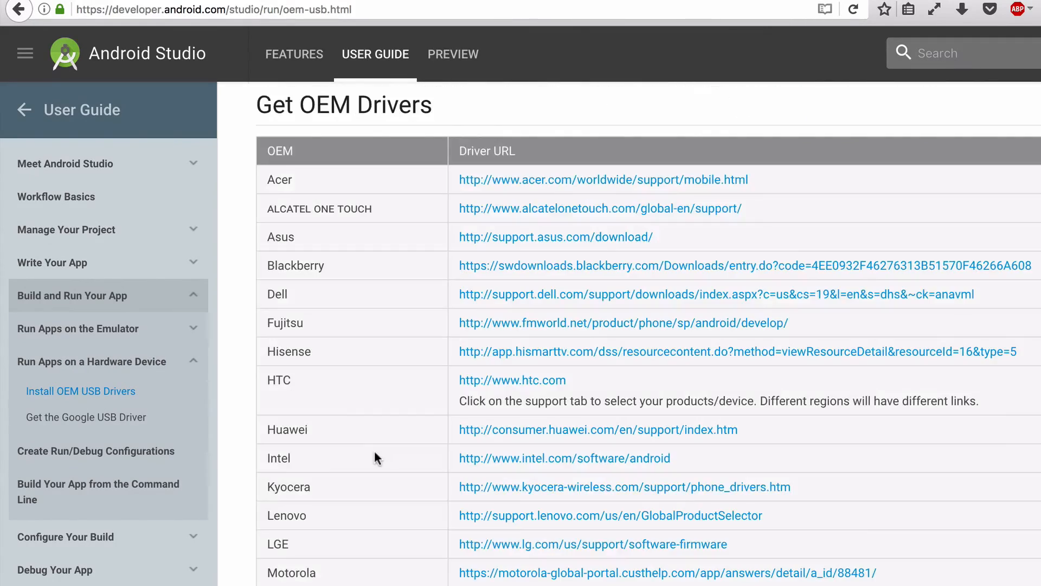